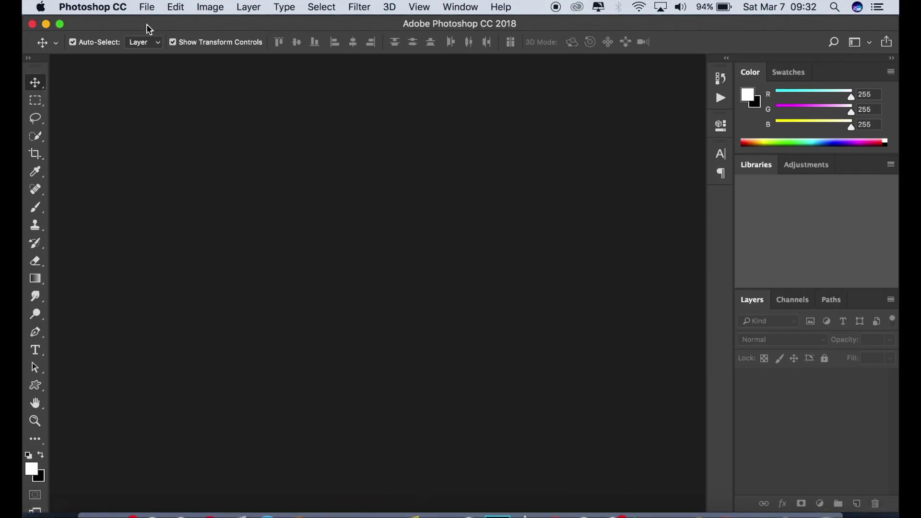
Step: Open IMG_9741.jpg and duplicate its Background layer into a Background copy layer
{"action": "left_click", "coordinate": [147, 7]}
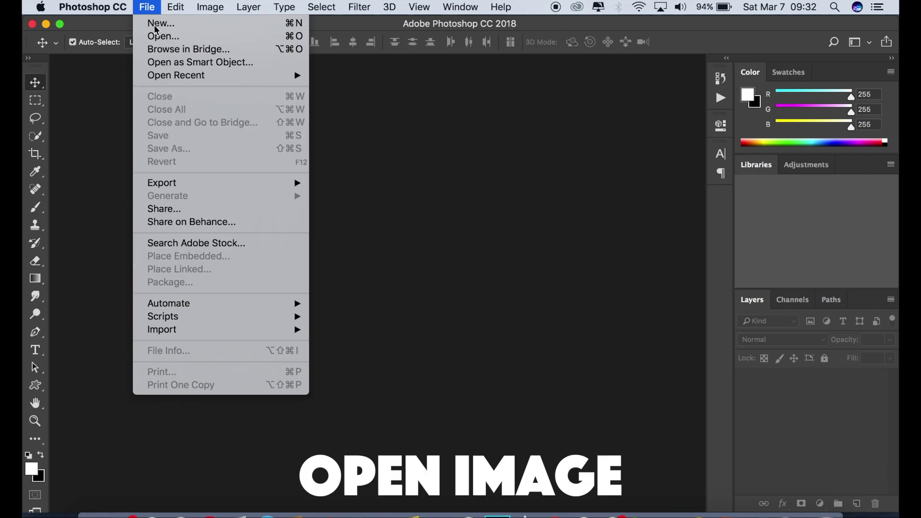
{"action": "left_click", "coordinate": [160, 39]}
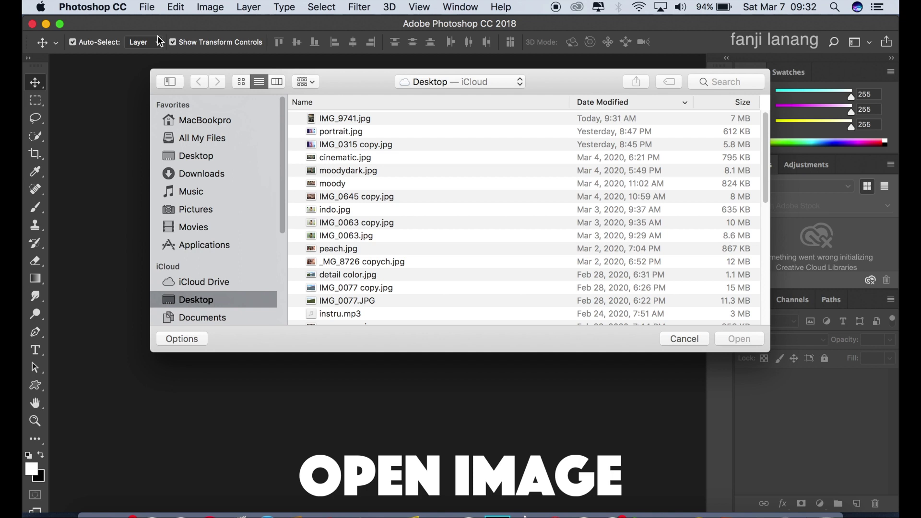
{"action": "left_click", "coordinate": [363, 118]}
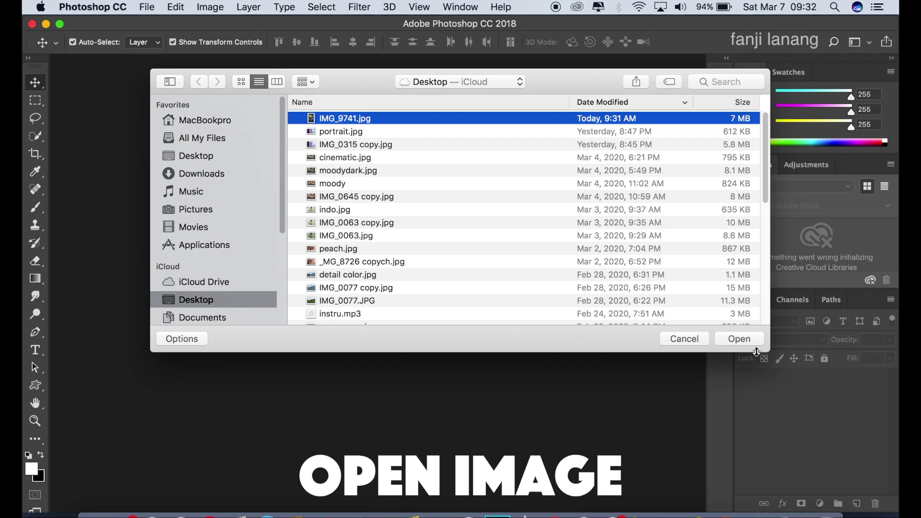
{"action": "left_click", "coordinate": [753, 344]}
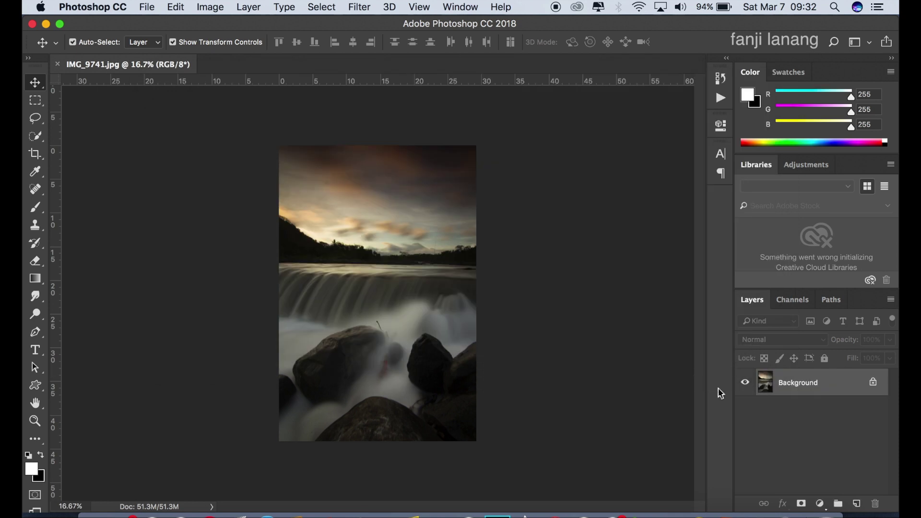
{"action": "left_click_drag", "start_coordinate": [805, 395], "coordinate": [859, 503]}
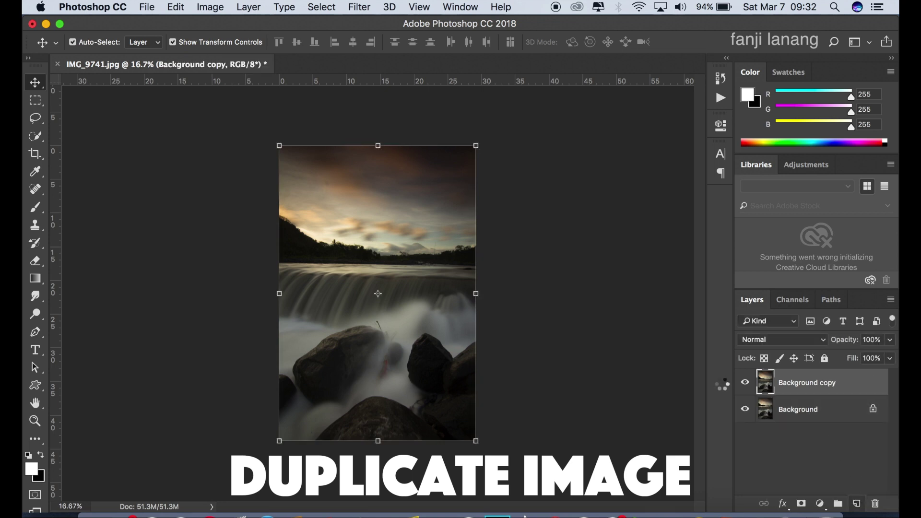
{"action": "left_click", "coordinate": [359, 8]}
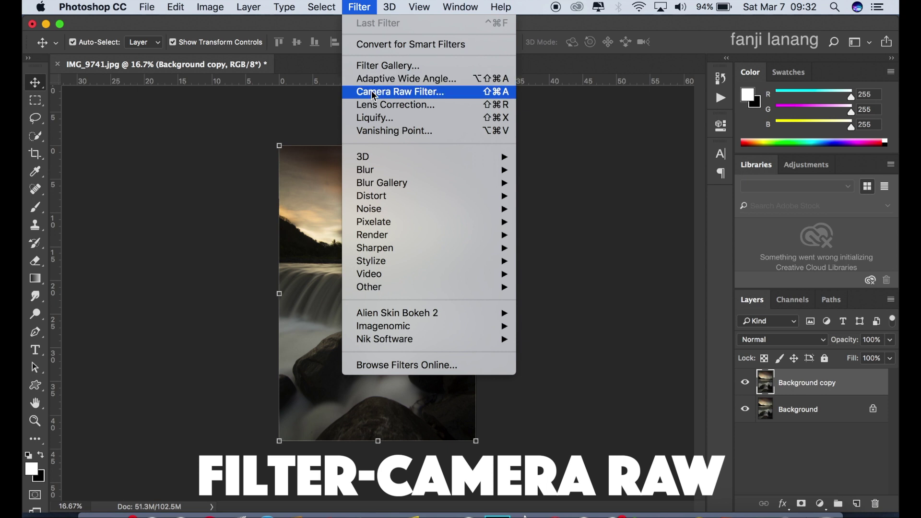
Step: Run Camera Raw Filter on Background copy with Temperature -10 and Exposure +1.20
{"action": "left_click", "coordinate": [374, 92]}
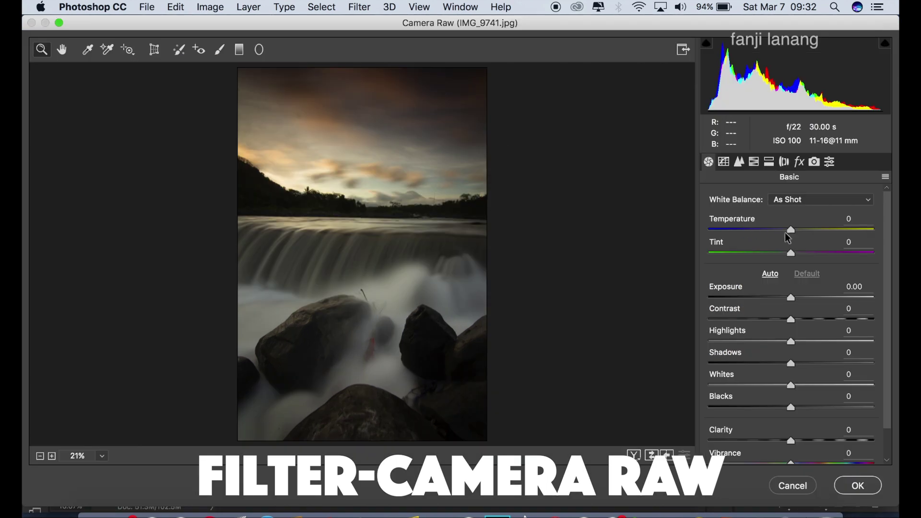
{"action": "left_click_drag", "start_coordinate": [790, 231], "coordinate": [784, 229]}
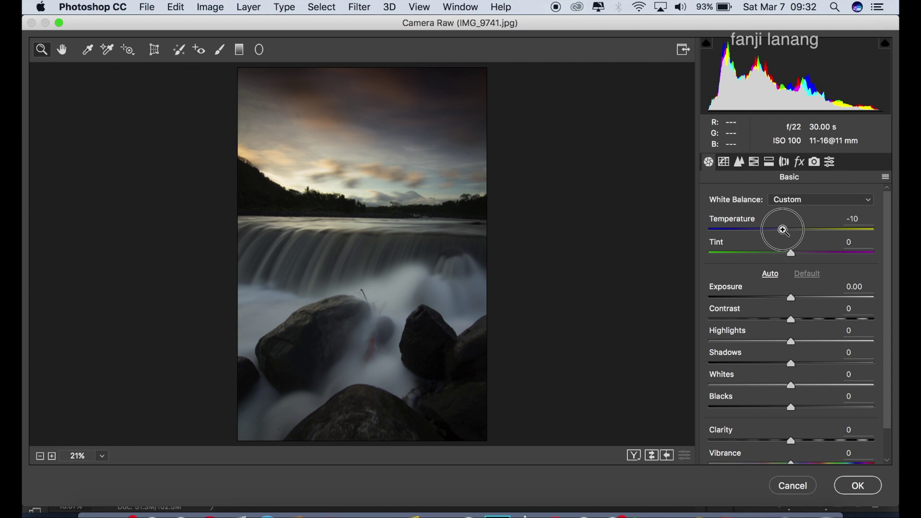
{"action": "left_click_drag", "start_coordinate": [783, 231], "coordinate": [784, 237]}
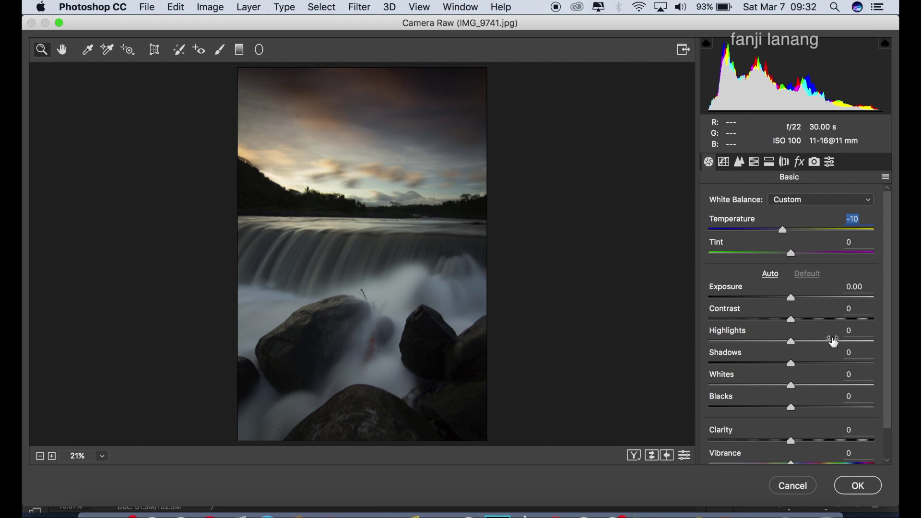
{"action": "left_click_drag", "start_coordinate": [810, 299], "coordinate": [814, 305]}
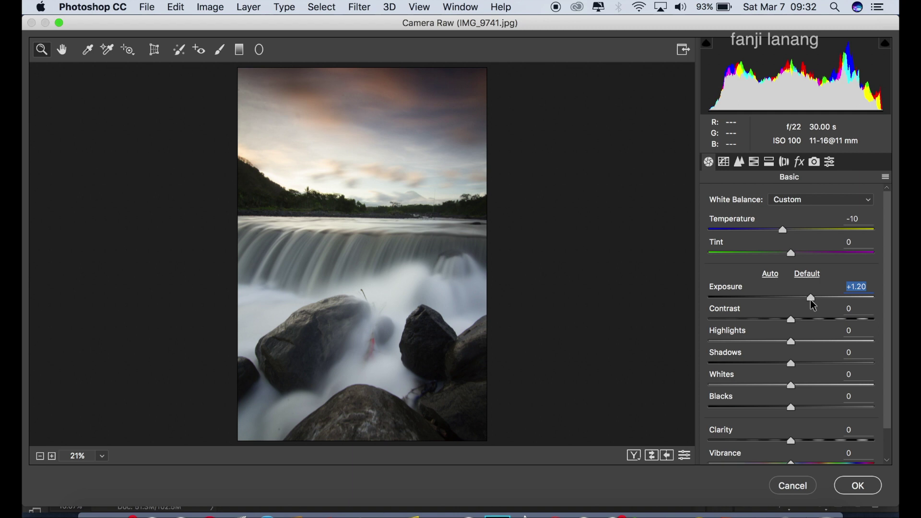
Step: Set Basic Contrast +10, Highlights -100, Shadows +100, Whites +30 and Blacks -60
{"action": "left_click_drag", "start_coordinate": [793, 319], "coordinate": [803, 325]}
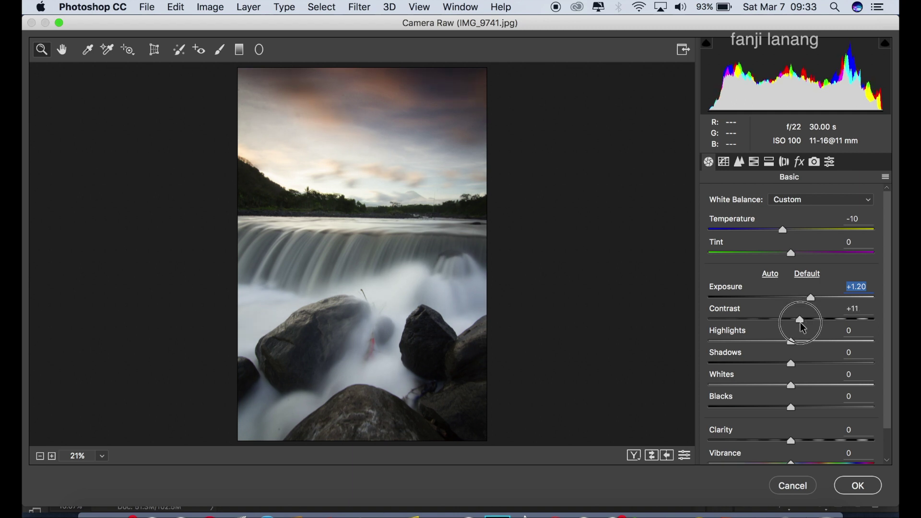
{"action": "left_click_drag", "start_coordinate": [803, 325], "coordinate": [685, 352]}
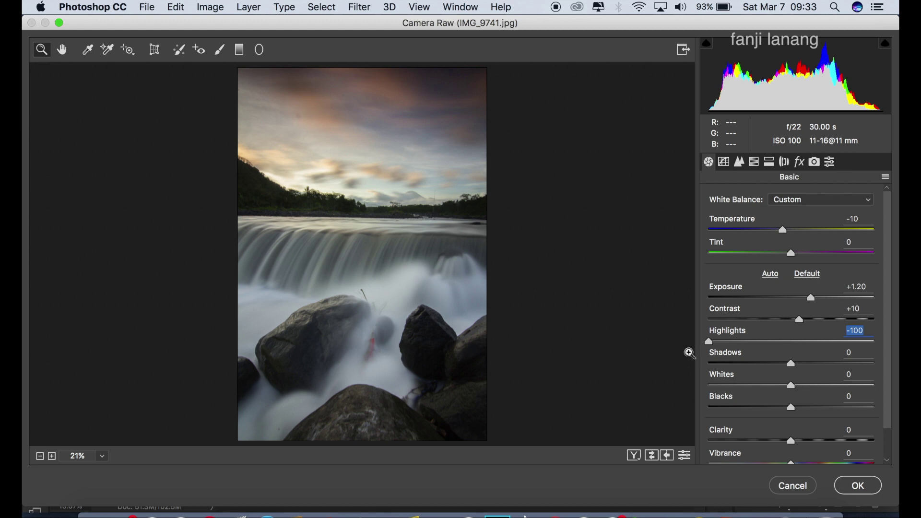
{"action": "mouse_move", "coordinate": [791, 363]}
{"action": "left_mouse_down"}
{"action": "mouse_move", "coordinate": [895, 357]}
{"action": "mouse_move", "coordinate": [895, 347]}
{"action": "mouse_move", "coordinate": [892, 370]}
{"action": "left_mouse_up"}
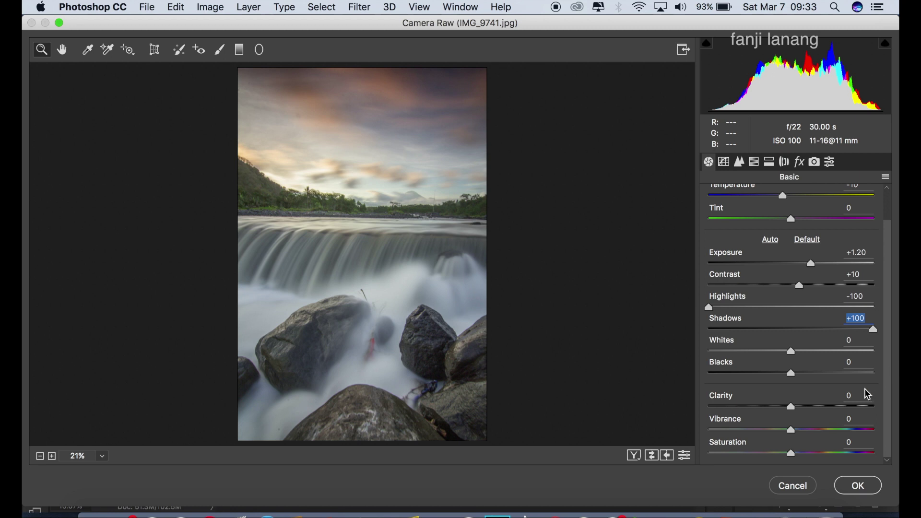
{"action": "mouse_move", "coordinate": [808, 358]}
{"action": "left_mouse_down"}
{"action": "mouse_move", "coordinate": [818, 357]}
{"action": "mouse_move", "coordinate": [756, 385]}
{"action": "left_mouse_up"}
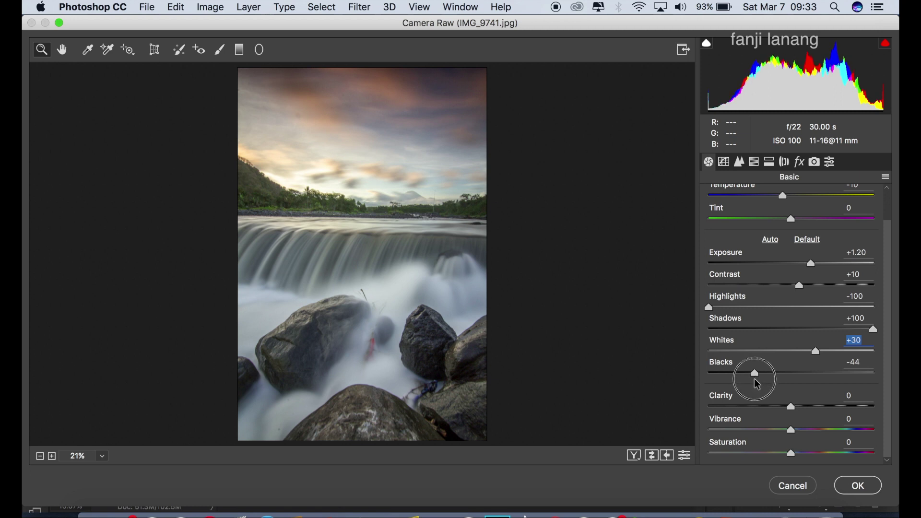
{"action": "left_click_drag", "start_coordinate": [757, 385], "coordinate": [744, 385]}
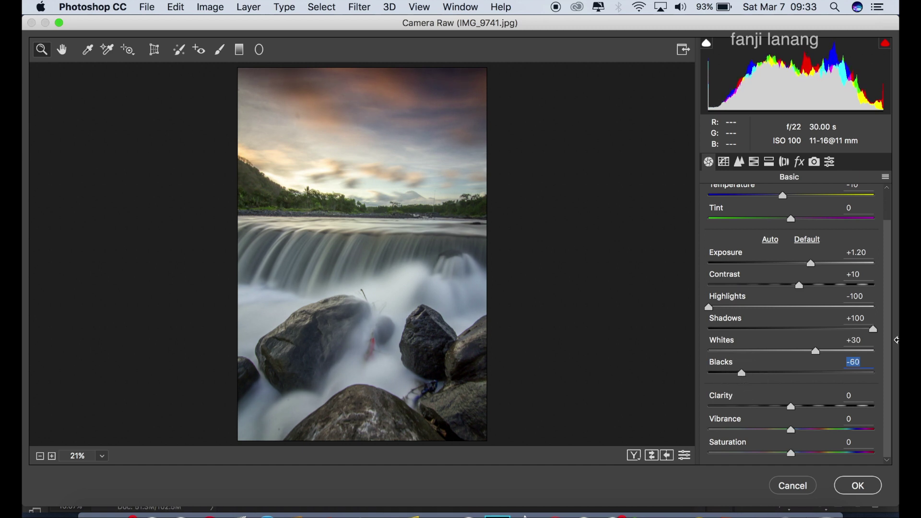
Step: Raise Camera Raw Vibrance to +30 and Saturation to +21
{"action": "left_click_drag", "start_coordinate": [811, 434], "coordinate": [820, 435]}
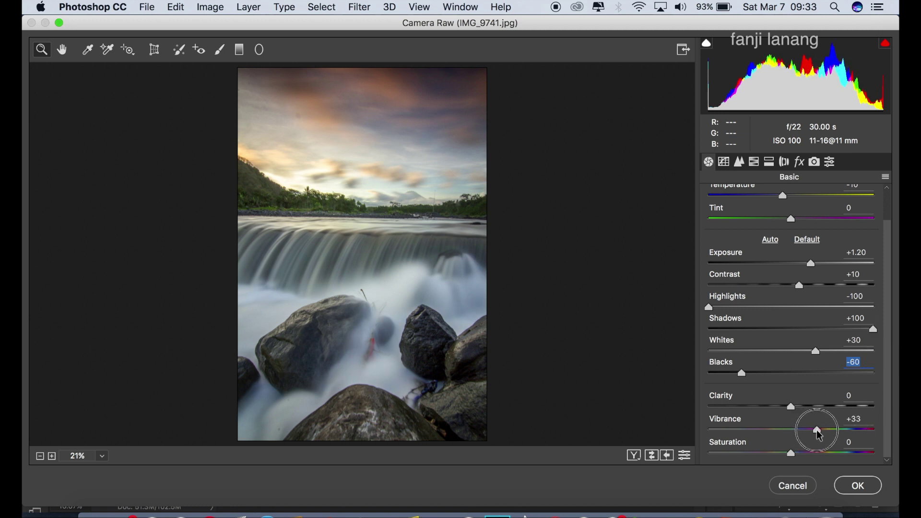
{"action": "mouse_move", "coordinate": [819, 436]}
{"action": "left_mouse_down"}
{"action": "mouse_move", "coordinate": [805, 460]}
{"action": "mouse_move", "coordinate": [812, 467]}
{"action": "left_mouse_up"}
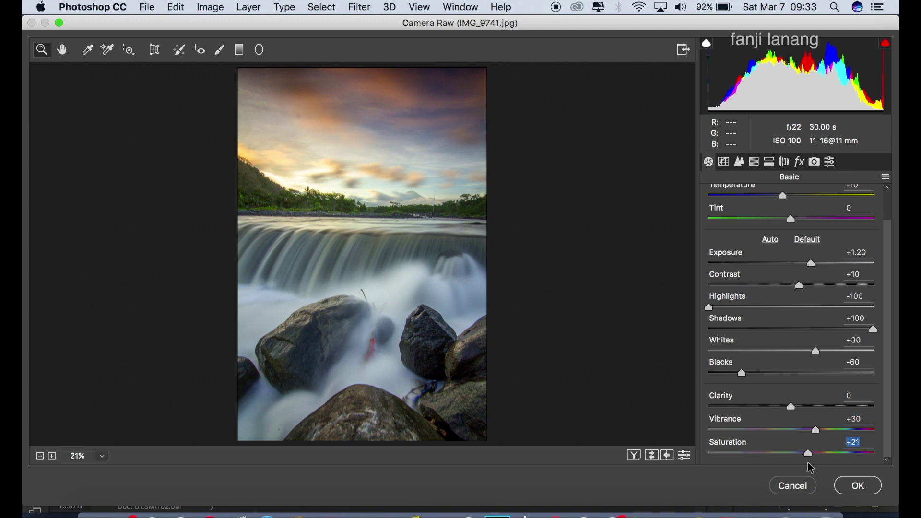
{"action": "left_click", "coordinate": [725, 163]}
Step: On the parametric tone curve, lift Highlights and set Darks and Shadows to -5 each
{"action": "left_click", "coordinate": [781, 203]}
{"action": "left_click", "coordinate": [727, 203]}
{"action": "mouse_move", "coordinate": [791, 420]}
{"action": "left_mouse_down"}
{"action": "mouse_move", "coordinate": [801, 421]}
{"action": "mouse_move", "coordinate": [799, 441]}
{"action": "left_mouse_up"}
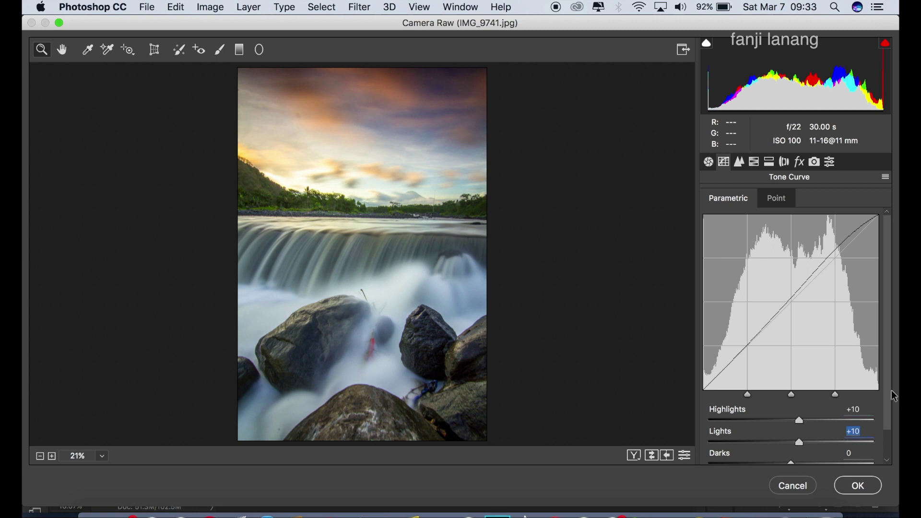
{"action": "scroll", "coordinate": [890, 406], "scroll_direction": "down", "scroll_amount": 1}
{"action": "scroll", "coordinate": [889, 434], "scroll_direction": "down", "scroll_amount": 1}
{"action": "left_click_drag", "start_coordinate": [799, 433], "coordinate": [789, 443]}
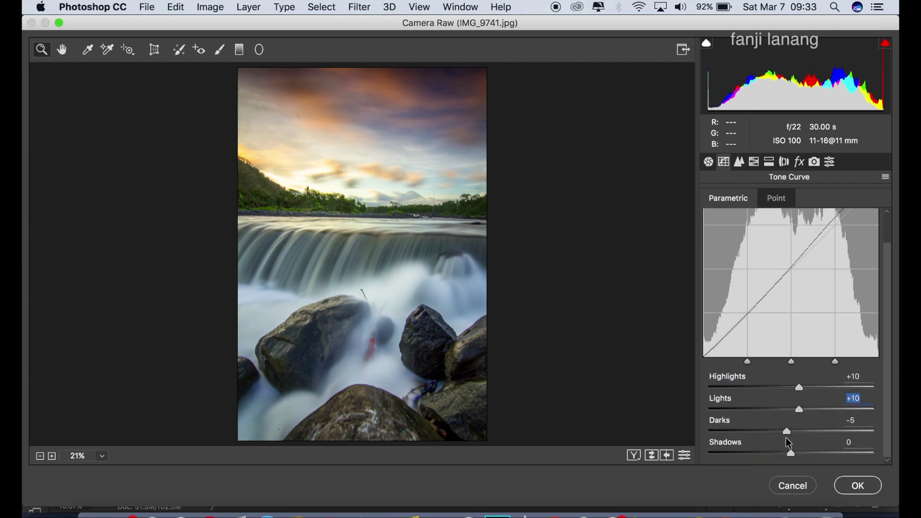
{"action": "left_click_drag", "start_coordinate": [791, 454], "coordinate": [789, 460]}
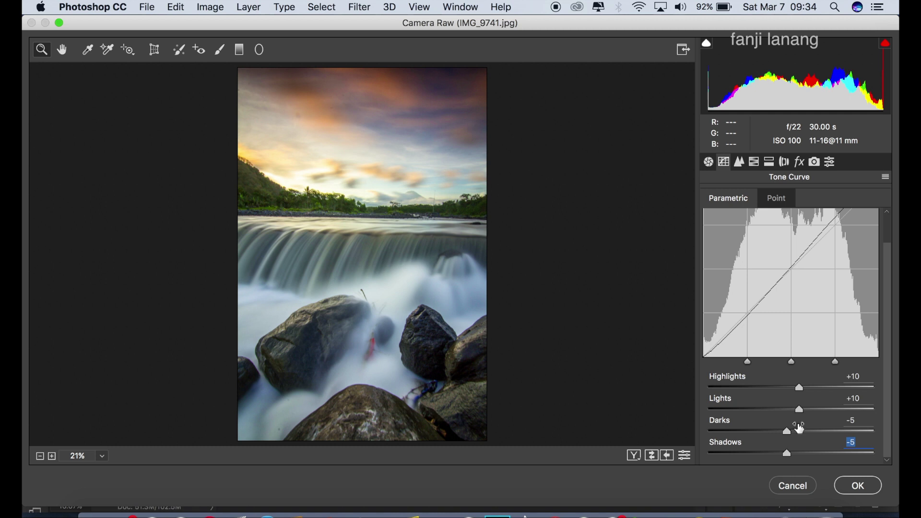
{"action": "left_click", "coordinate": [740, 163]}
{"action": "left_click", "coordinate": [755, 164]}
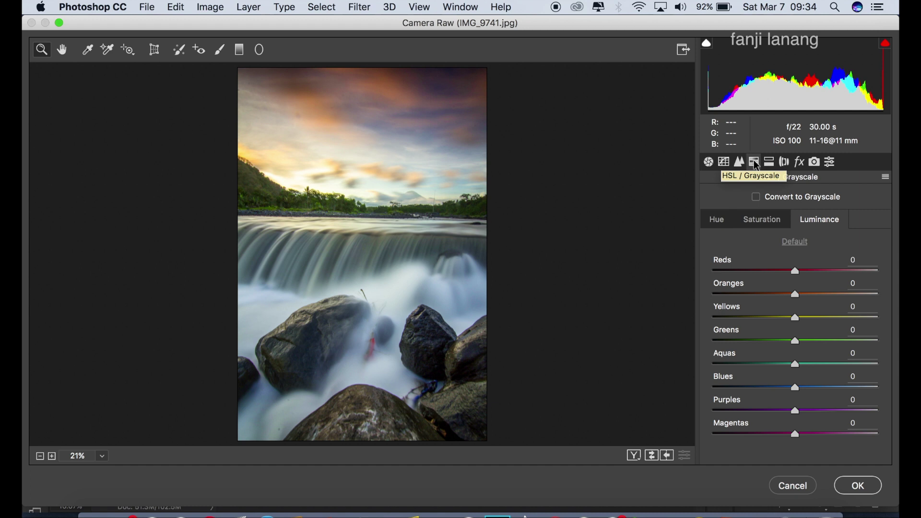
Step: Add a Lens Corrections vignette with Amount +40 to brighten the corners
{"action": "left_click", "coordinate": [770, 163]}
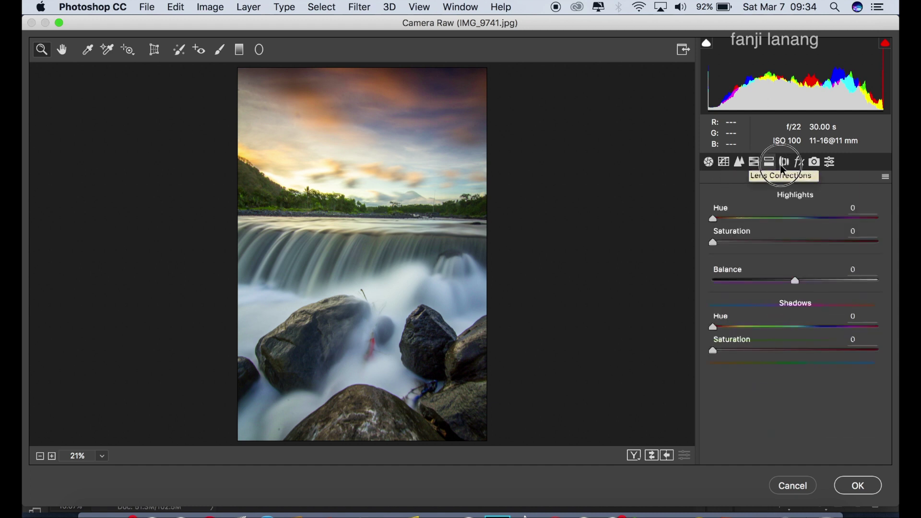
{"action": "left_click", "coordinate": [783, 163]}
{"action": "scroll", "coordinate": [888, 365], "scroll_direction": "down", "scroll_amount": 2}
{"action": "left_click", "coordinate": [822, 405]}
{"action": "left_click_drag", "start_coordinate": [823, 410], "coordinate": [665, 436]}
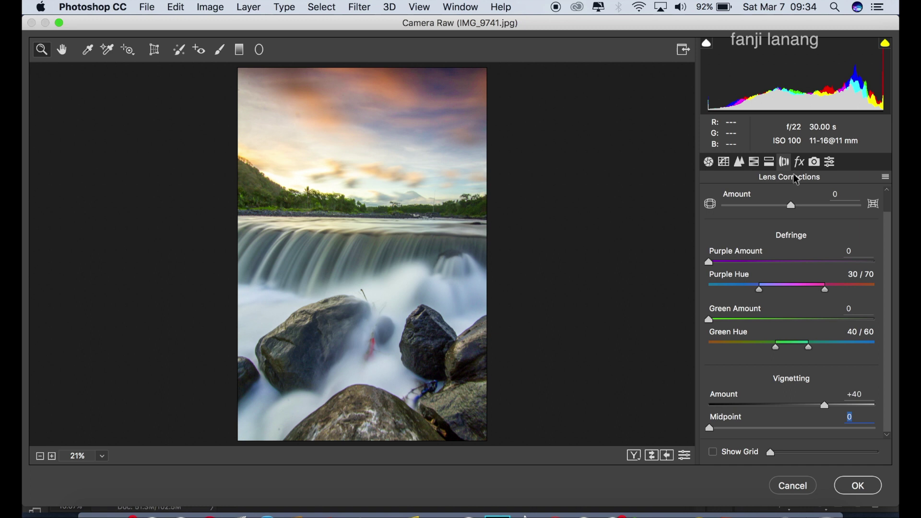
Step: Raise the Effects Dehaze Amount to +20
{"action": "left_click", "coordinate": [800, 163]}
{"action": "left_click_drag", "start_coordinate": [792, 222], "coordinate": [798, 228]}
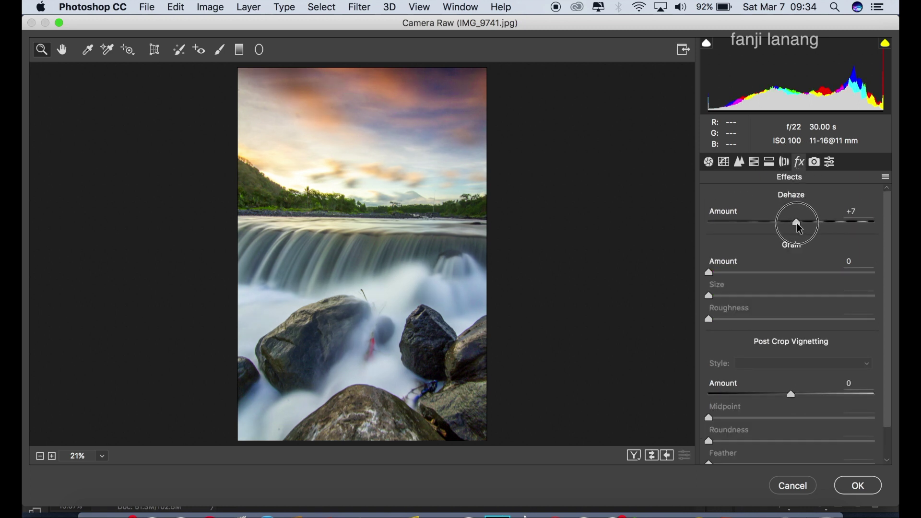
{"action": "left_click_drag", "start_coordinate": [799, 229], "coordinate": [810, 233]}
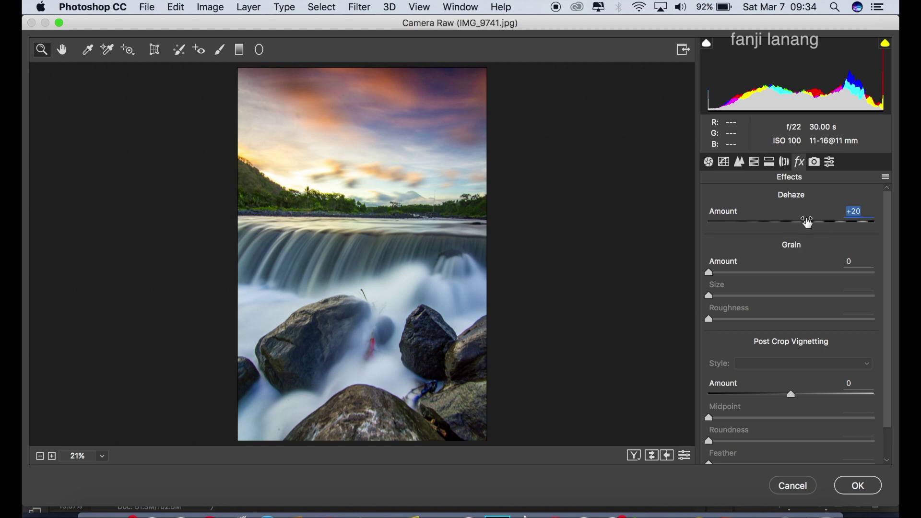
Step: In the Basic settings, nudge Temperature from -10 to -5
{"action": "left_click", "coordinate": [709, 162]}
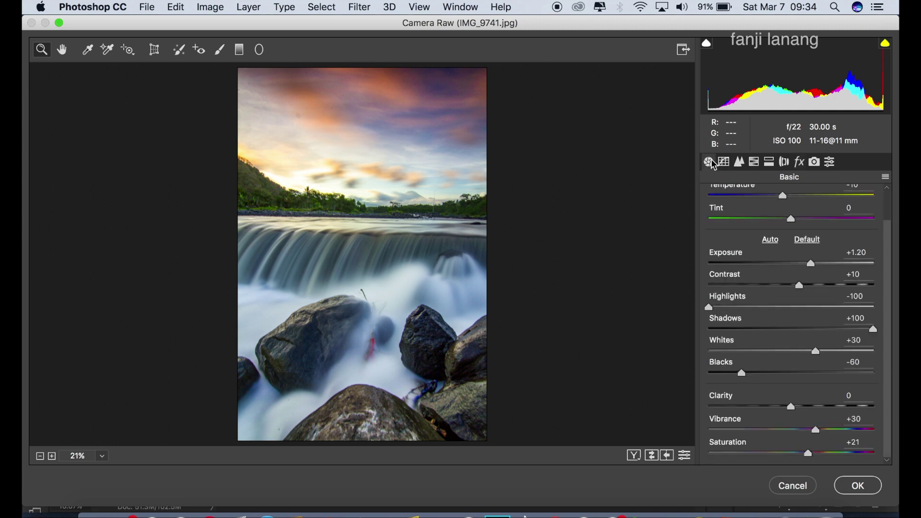
{"action": "left_click_drag", "start_coordinate": [784, 201], "coordinate": [789, 202]}
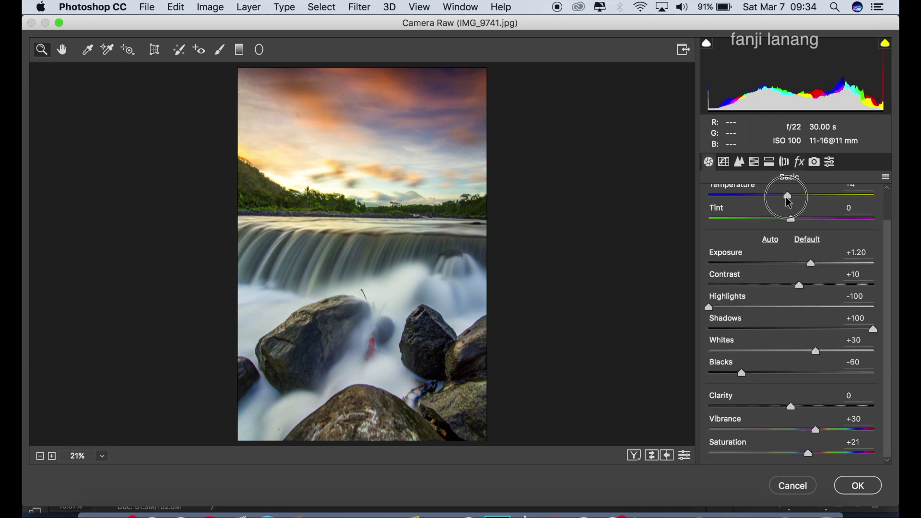
{"action": "left_click_drag", "start_coordinate": [889, 232], "coordinate": [888, 197]}
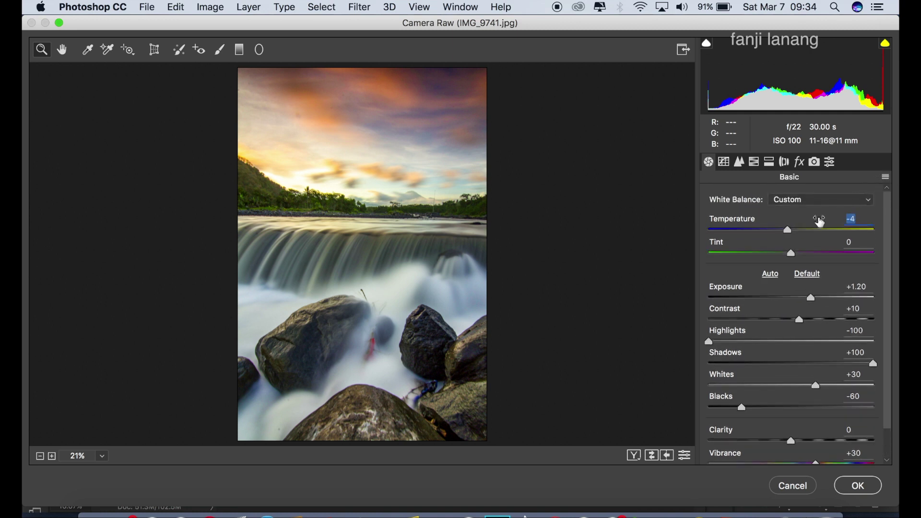
{"action": "left_click", "coordinate": [788, 232]}
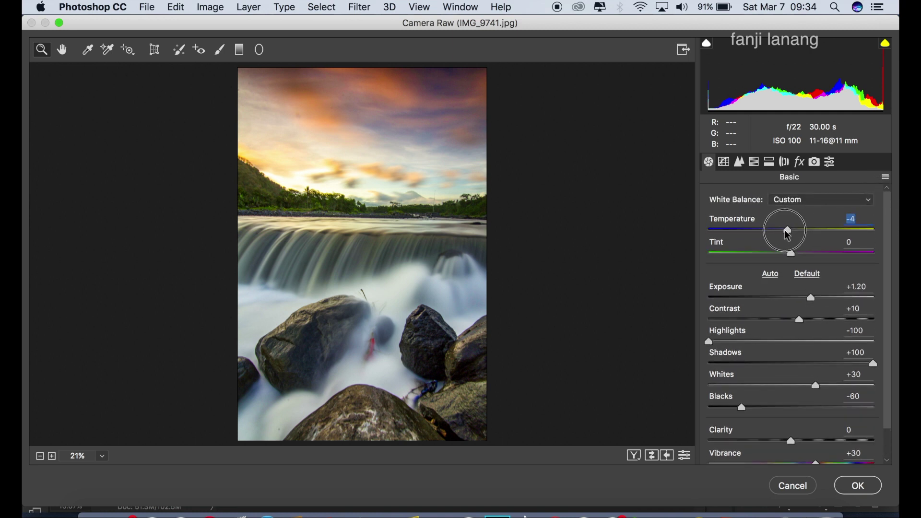
{"action": "left_click_drag", "start_coordinate": [788, 231], "coordinate": [787, 237]}
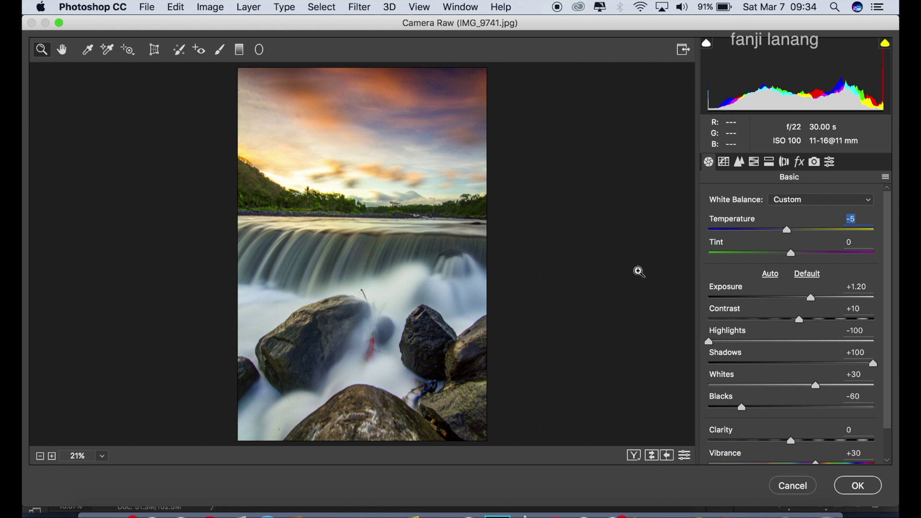
Step: Compare Before/After side by side, then commit the Camera Raw edits with OK
{"action": "left_click", "coordinate": [634, 456]}
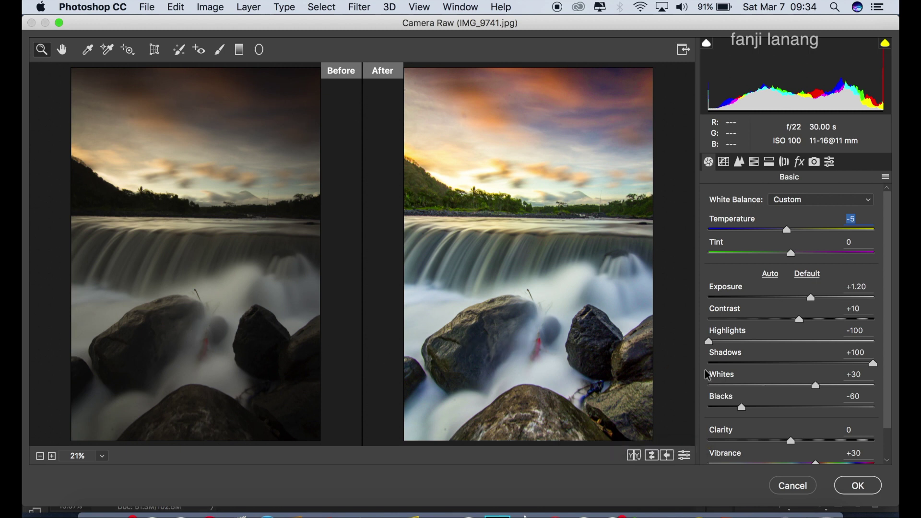
{"action": "left_click", "coordinate": [862, 485]}
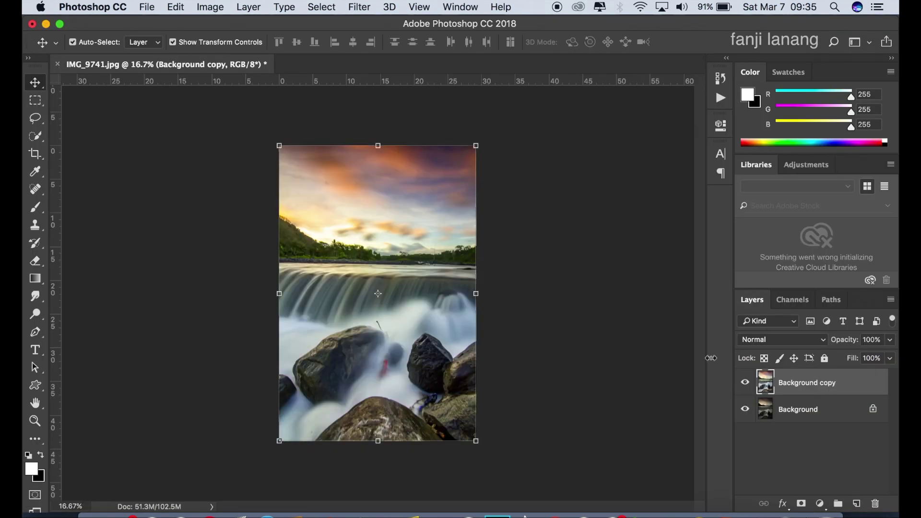
Step: Add empty Layer 1 above Background copy and ready the 600-px signature brush
{"action": "left_click", "coordinate": [741, 382]}
{"action": "left_click", "coordinate": [854, 502]}
{"action": "left_click", "coordinate": [35, 207]}
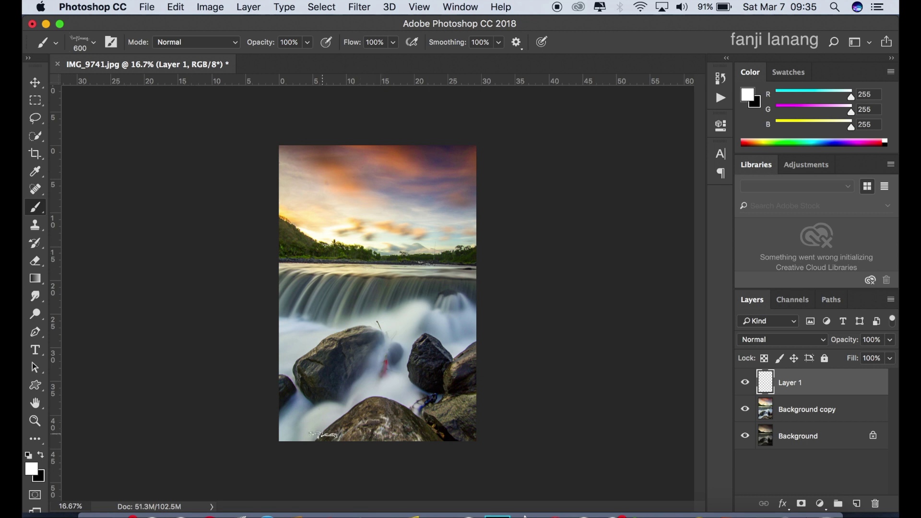
{"action": "left_click", "coordinate": [378, 431]}
{"action": "key", "text": "ctrl+z"}
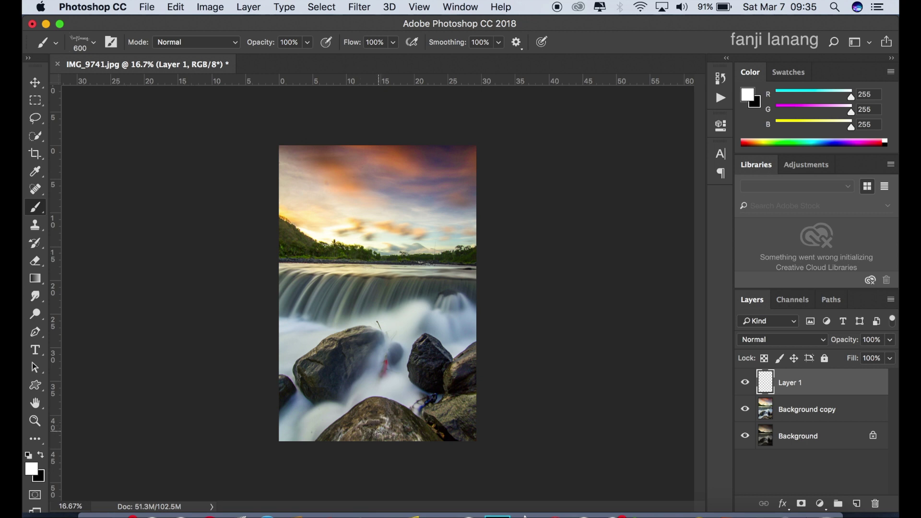